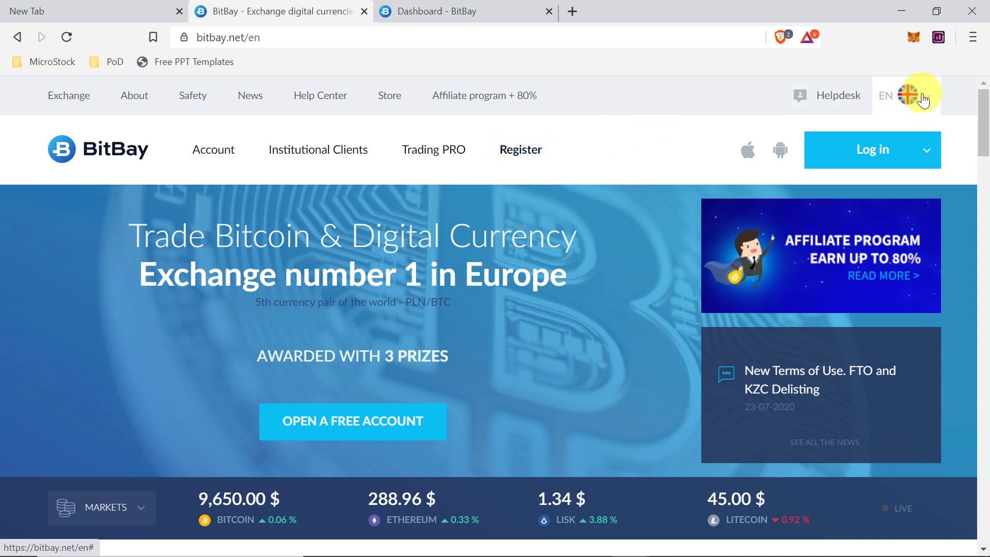
# Set the language of the BitBay homepage to Polski.
pyautogui.click(912, 97)
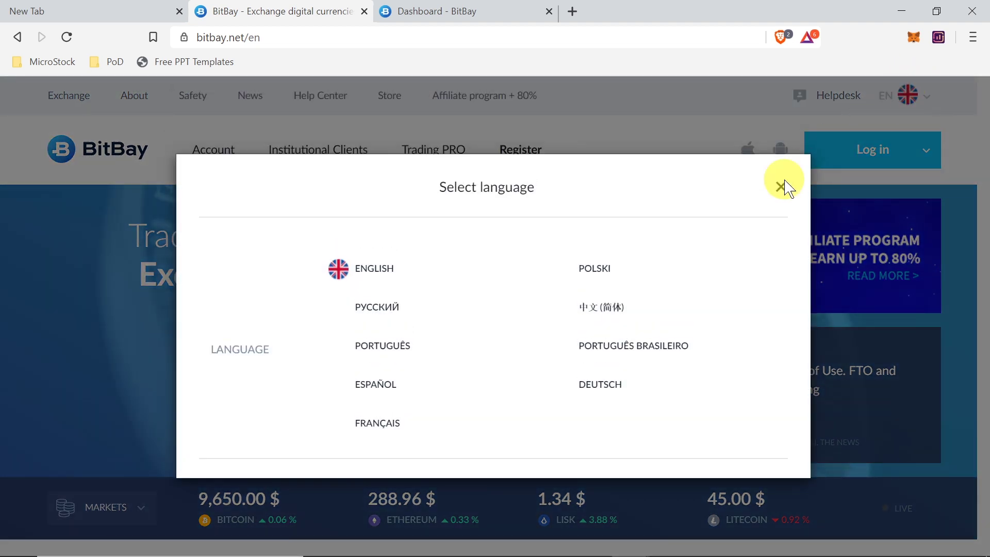
pyautogui.click(599, 272)
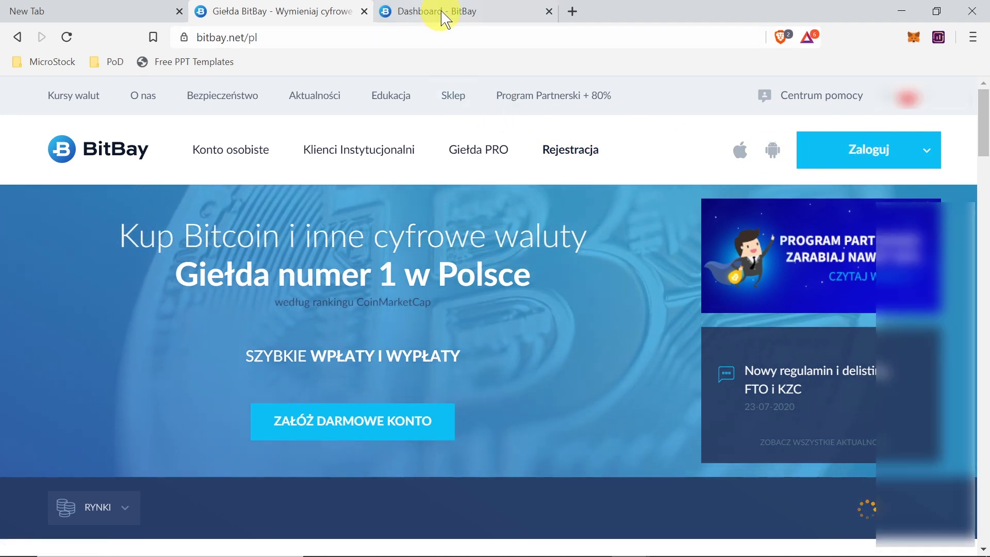
# Switch to the open account dashboard and open the PLN sub-wallet among the account's wallets (Portfele).
pyautogui.click(443, 22)
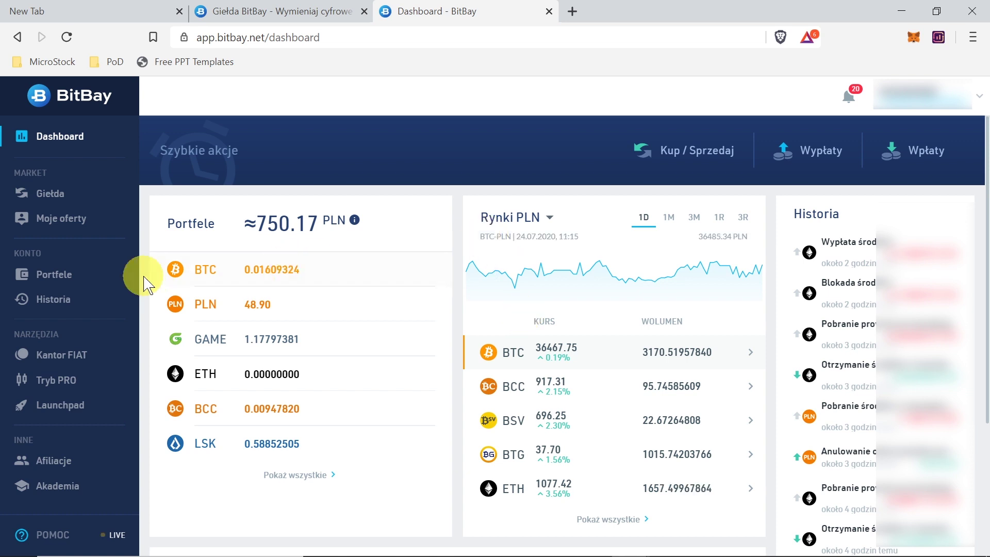
pyautogui.click(58, 278)
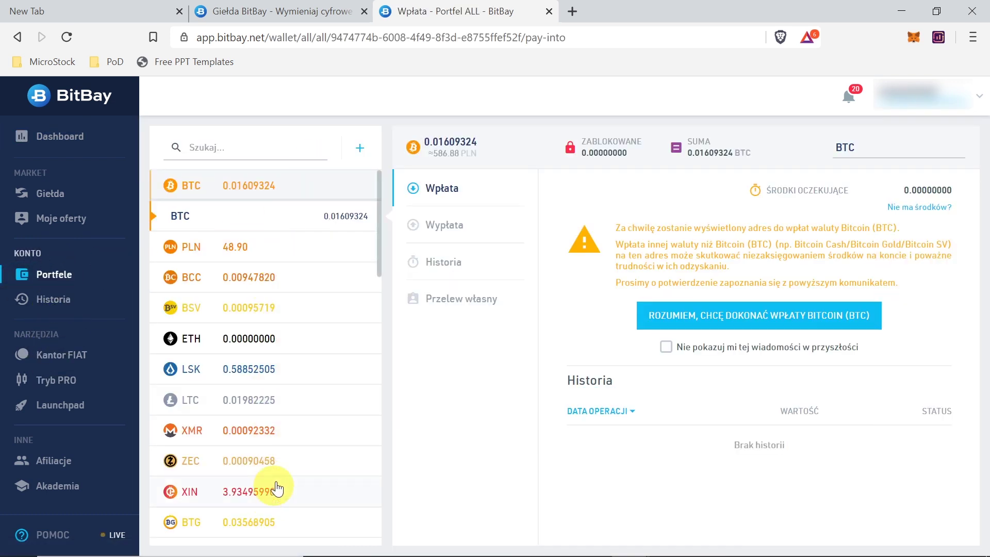
pyautogui.click(247, 260)
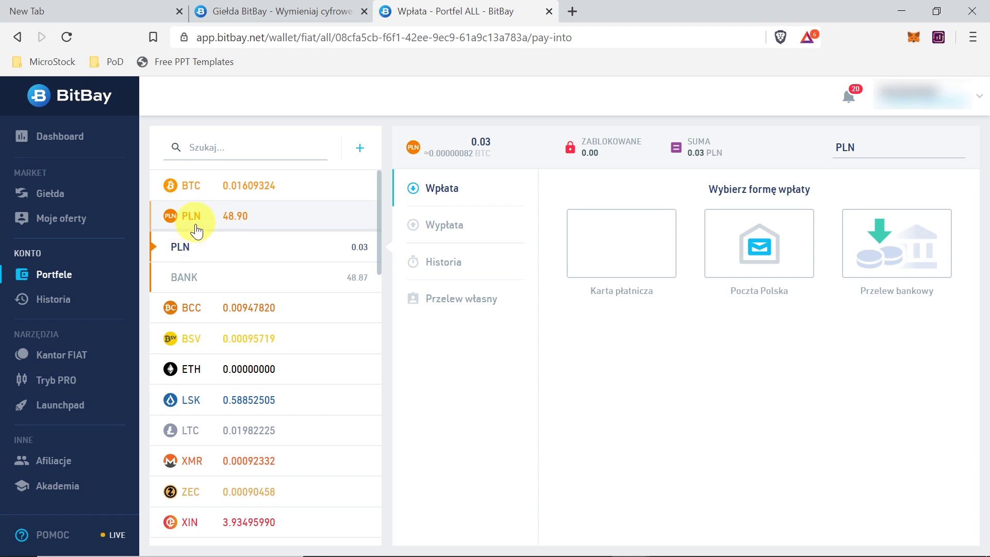
pyautogui.click(239, 248)
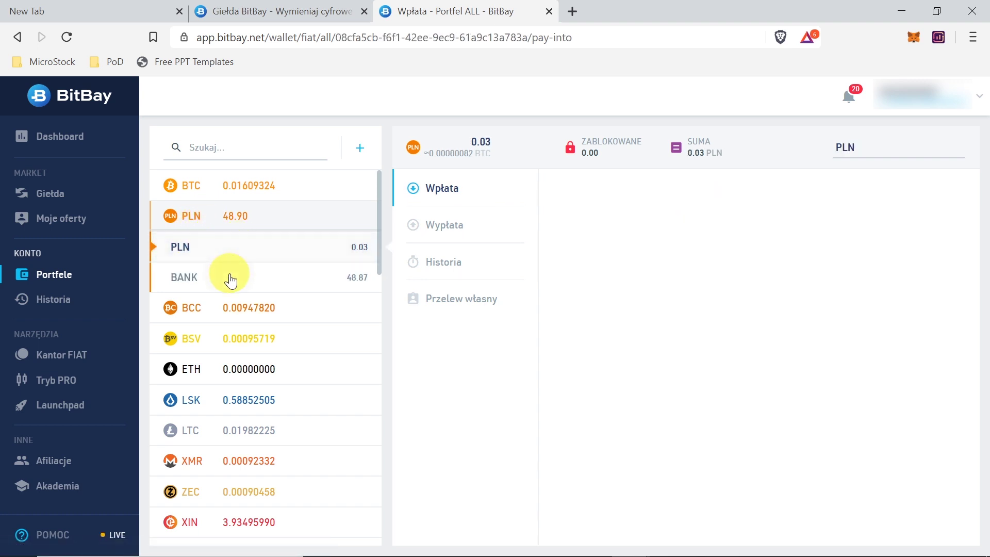
pyautogui.click(239, 252)
pyautogui.click(240, 252)
pyautogui.click(240, 251)
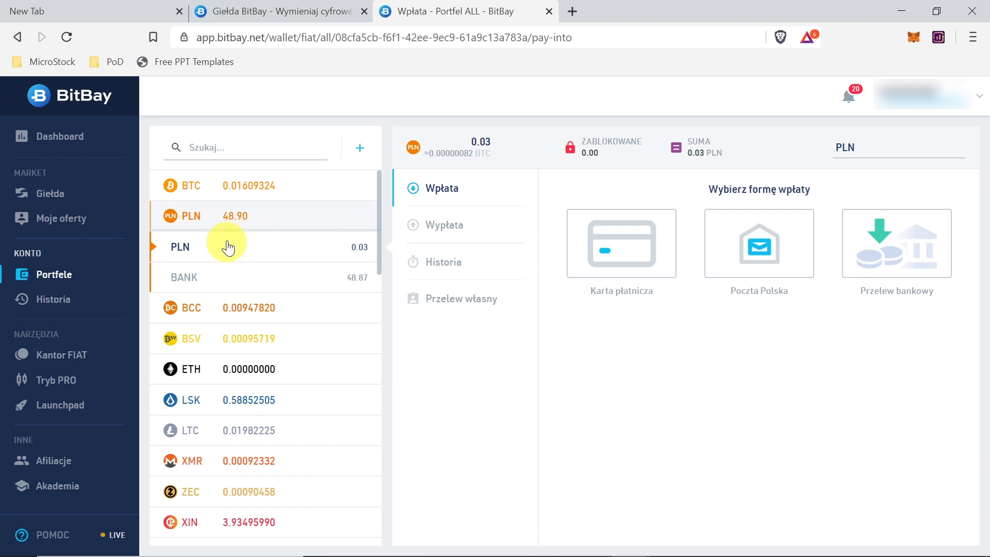
# Look at the BANK sub-wallet under PLN and return to the deposit options of the PLN sub-wallet.
pyautogui.click(202, 261)
pyautogui.click(221, 277)
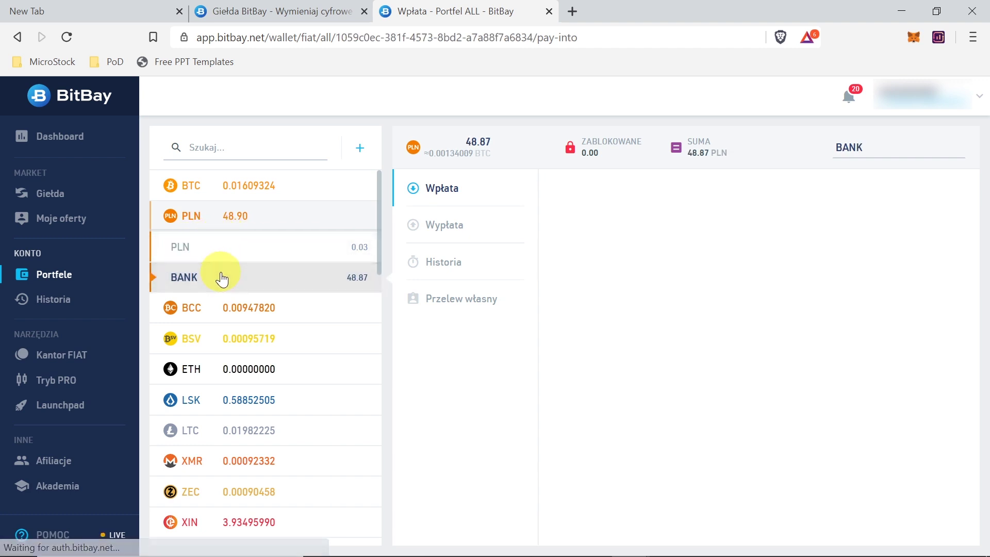
pyautogui.click(221, 253)
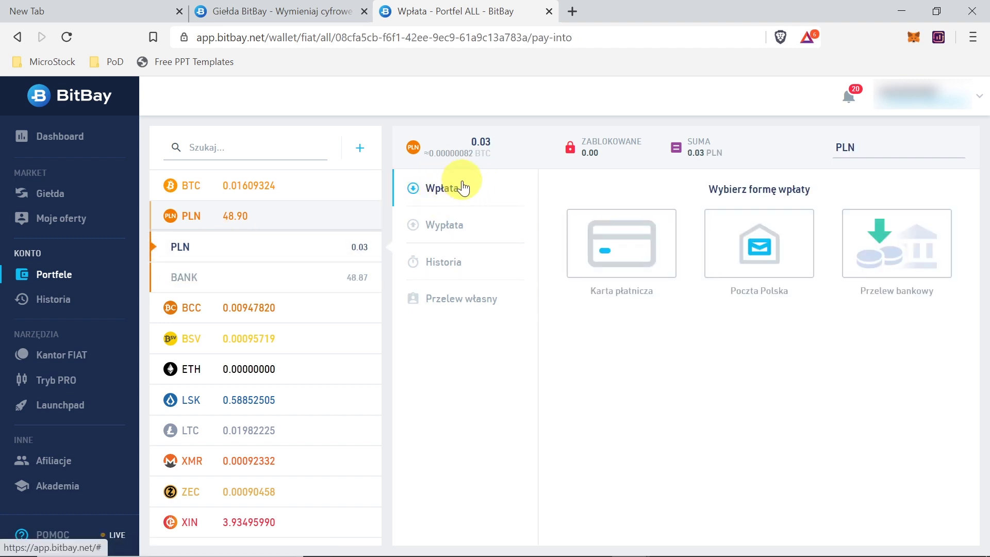
pyautogui.click(439, 194)
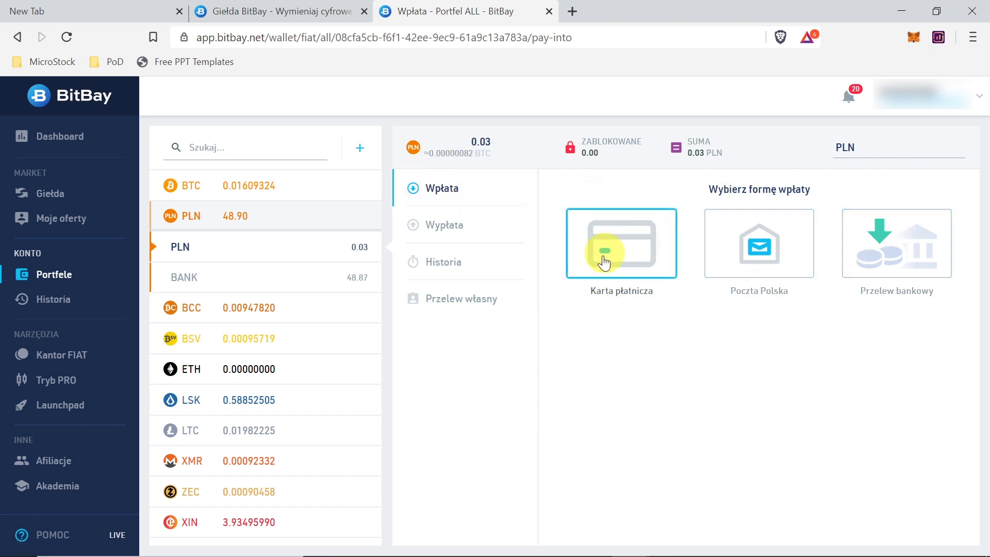
# Examine the payment card (Karta płatnicza) and Poczta Polska deposit methods, returning to the list of deposit methods.
pyautogui.click(621, 258)
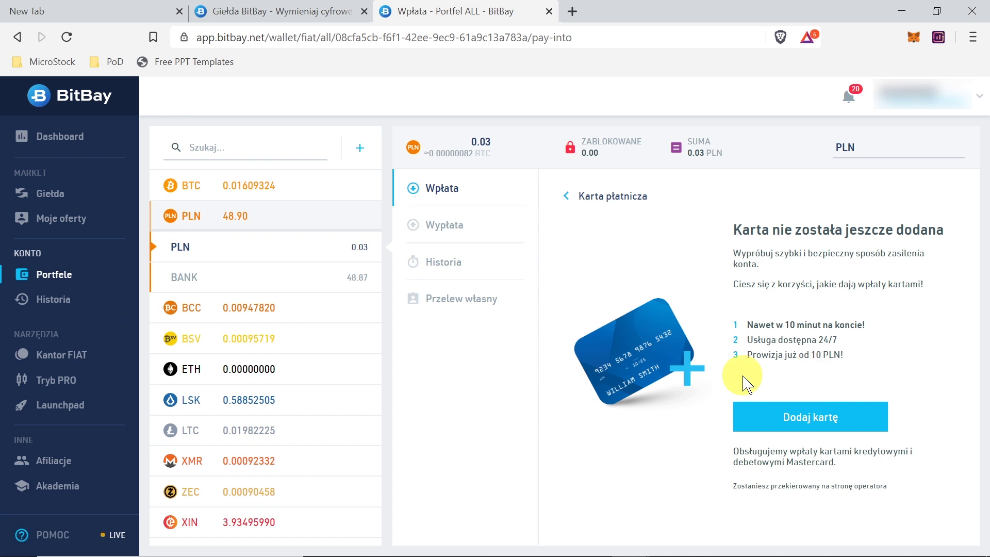
pyautogui.click(352, 247)
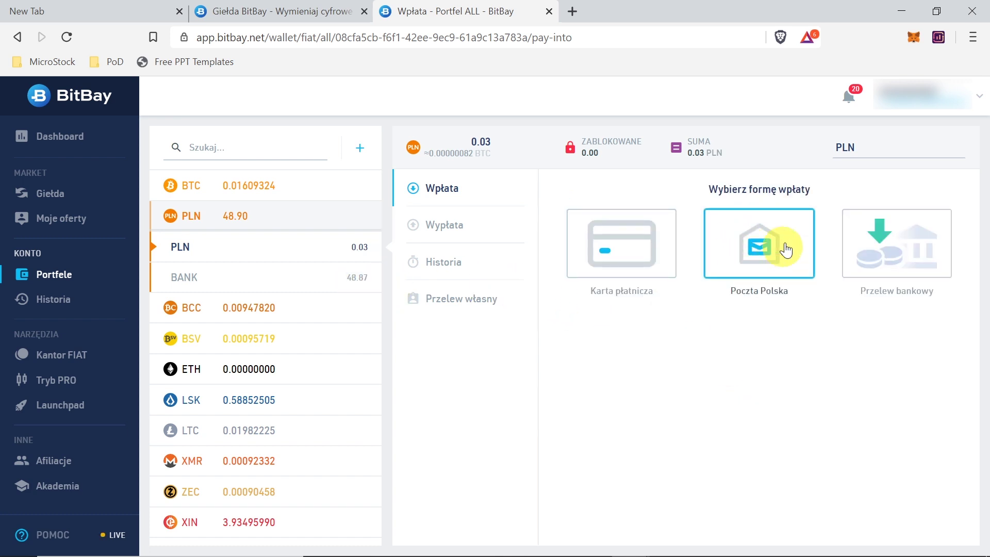
pyautogui.click(773, 254)
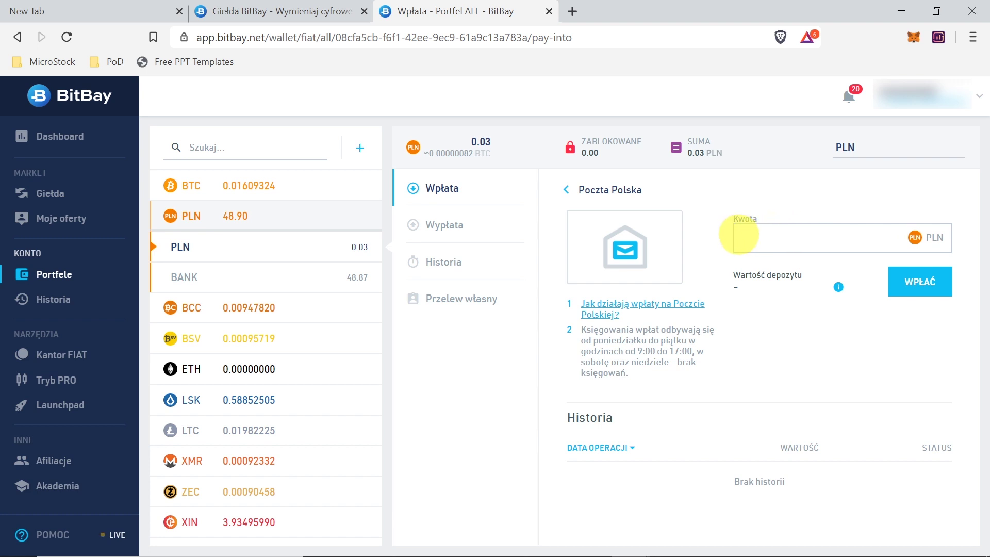
pyautogui.click(438, 226)
pyautogui.click(455, 195)
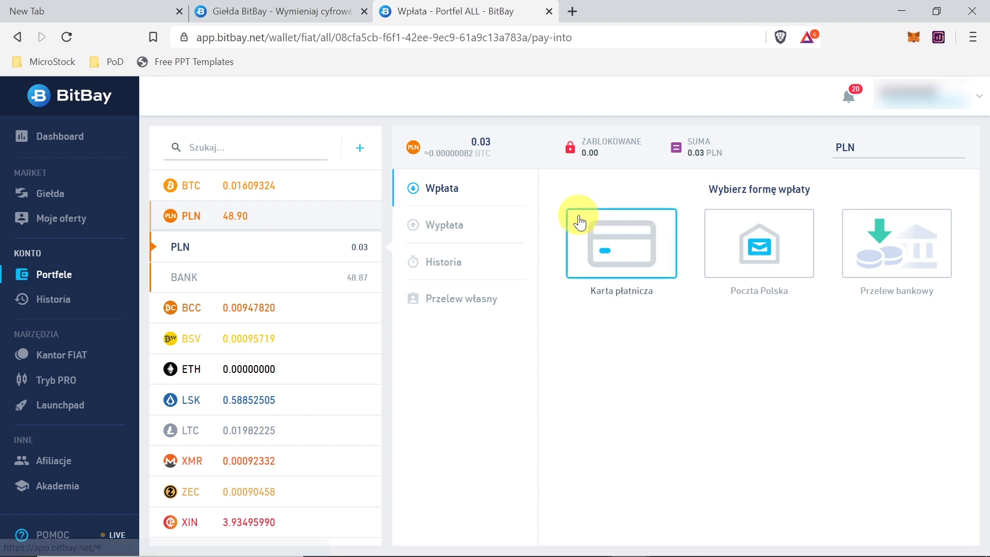
# Open the bank transfer (Przelew bankowy) deposit details and copy the IBAN, recipient name and transfer title.
pyautogui.click(906, 255)
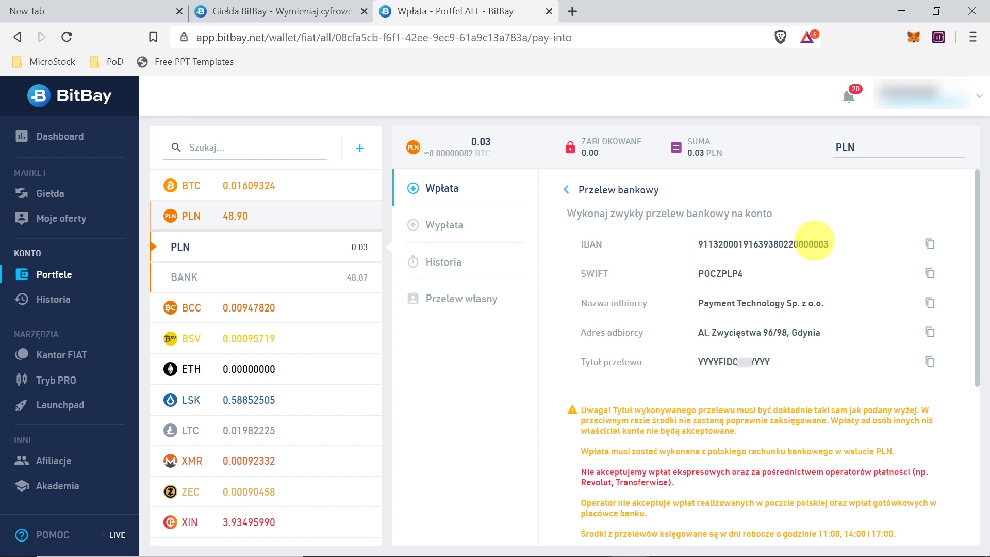
pyautogui.click(928, 244)
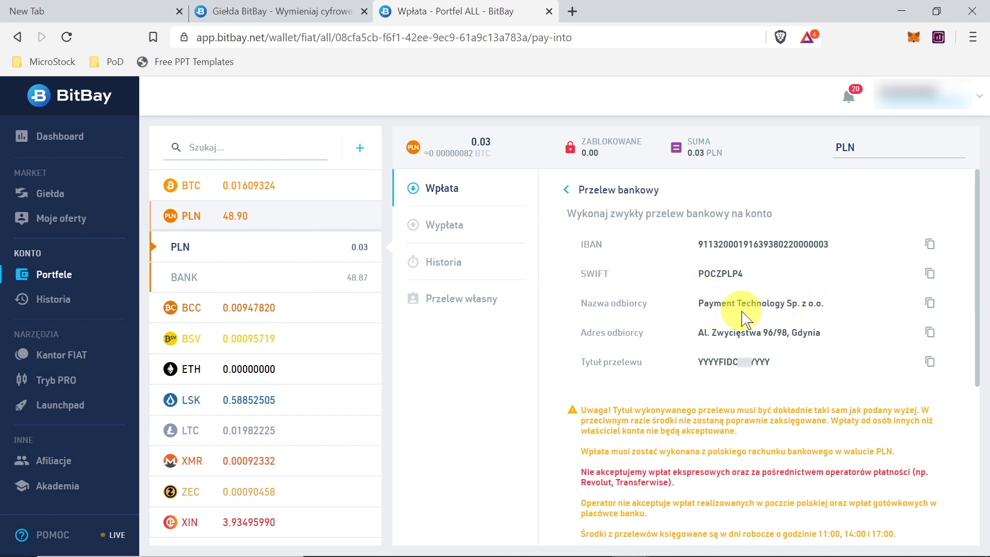
pyautogui.click(917, 306)
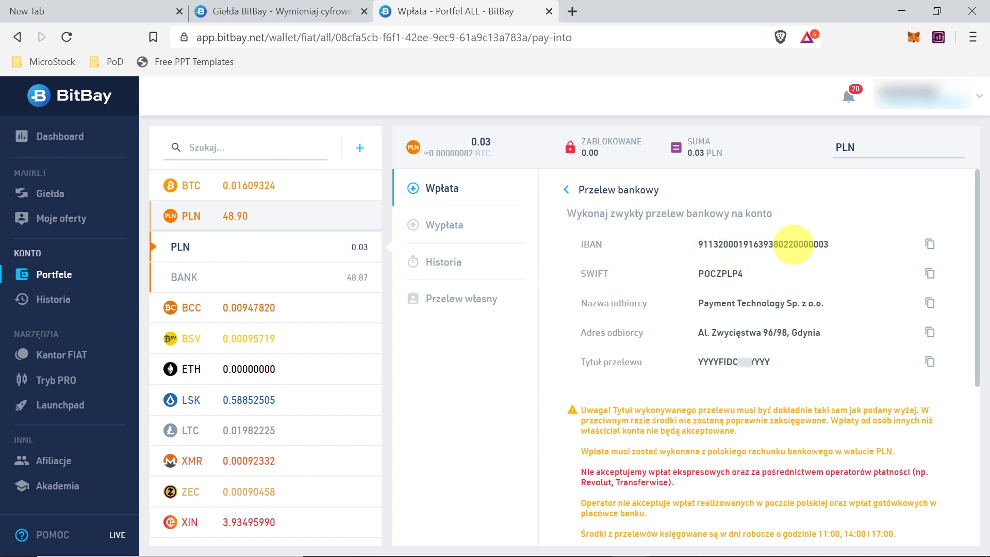
pyautogui.click(925, 246)
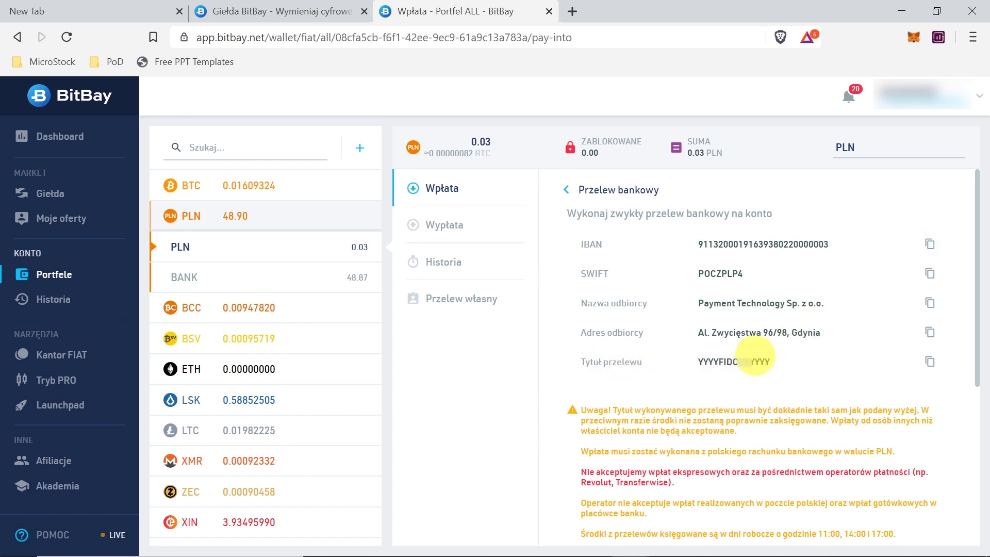
pyautogui.click(932, 361)
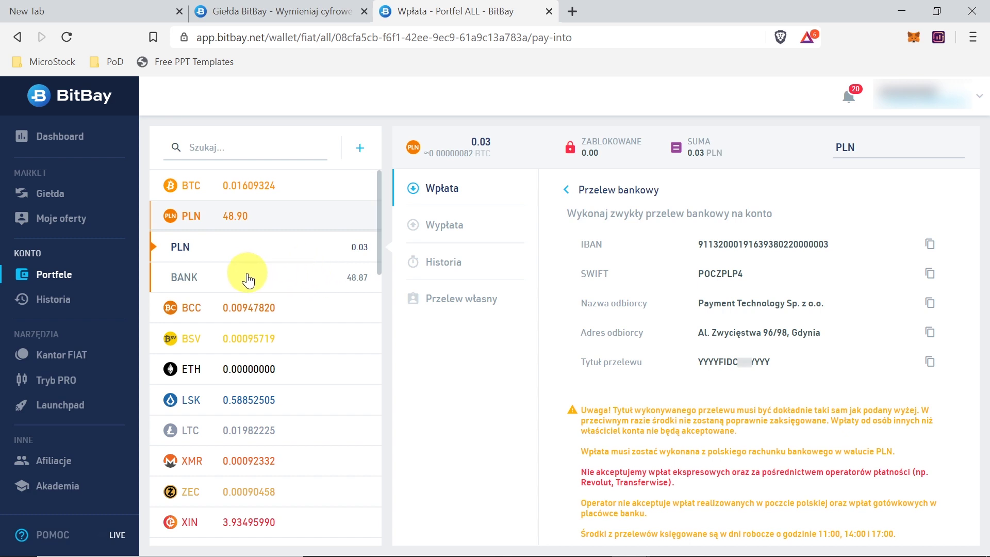
# View the deposit options of the BANK sub-wallet and go to the exchange market page (Giełda).
pyautogui.click(229, 283)
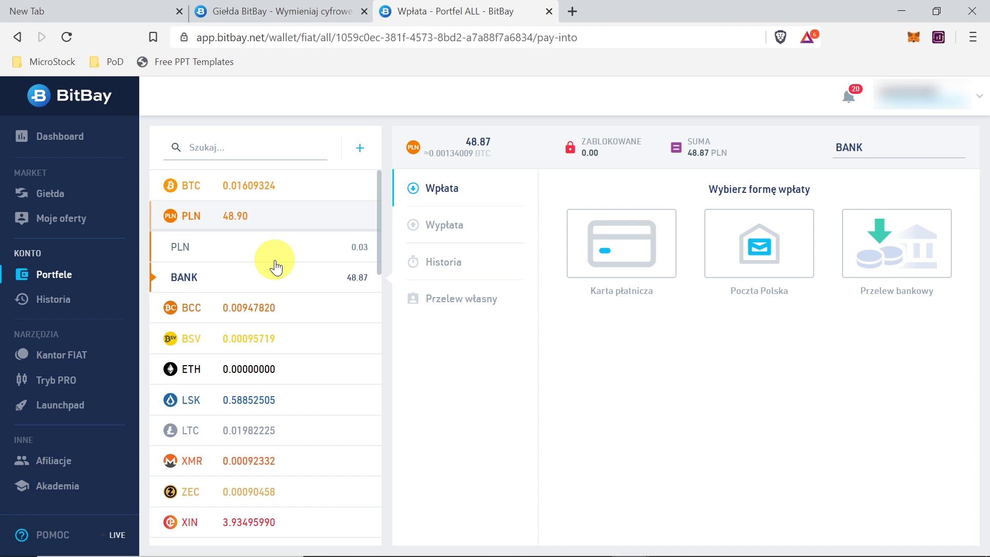
pyautogui.click(57, 197)
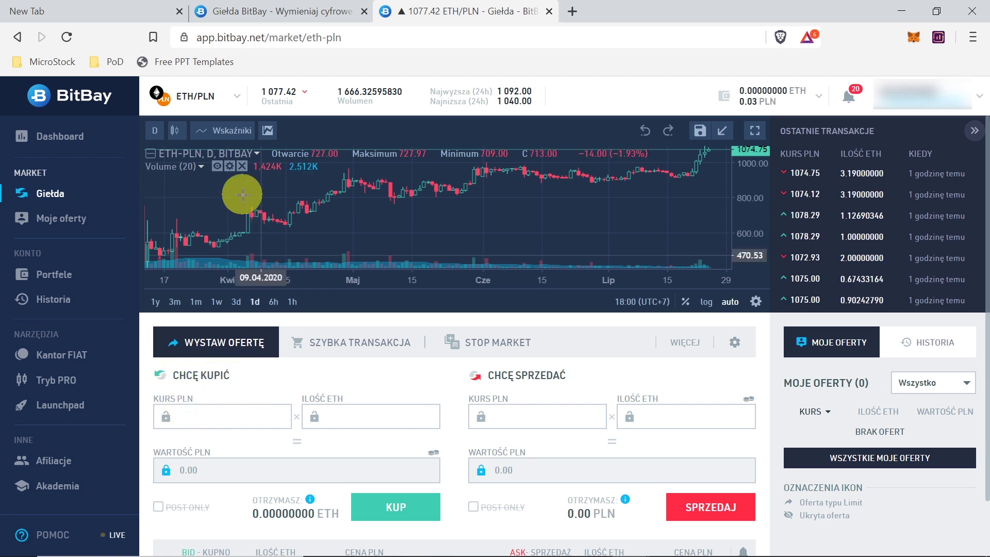
# Browse the EUR, USD and BTC market lists and open the BTC/PLN pair from the PLN list.
pyautogui.click(235, 97)
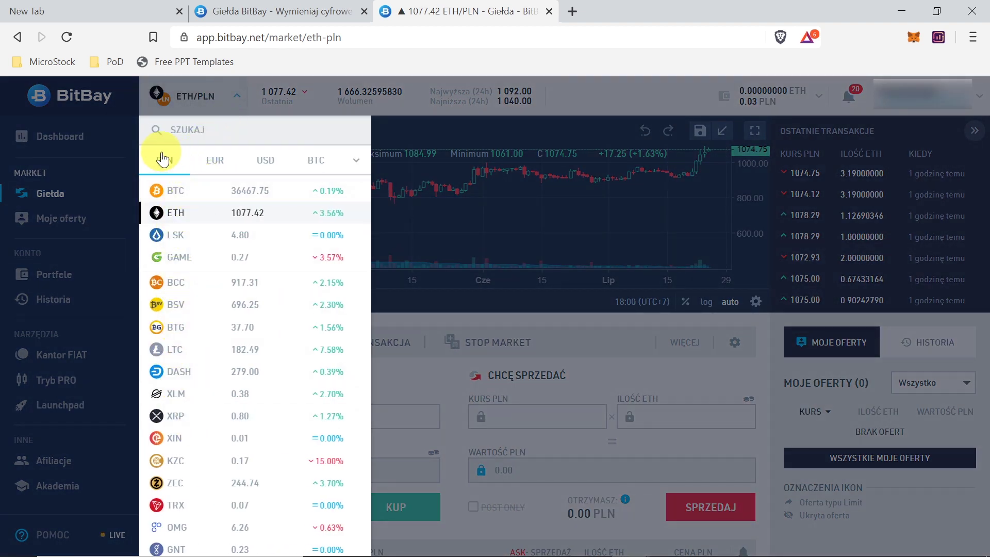
pyautogui.click(219, 162)
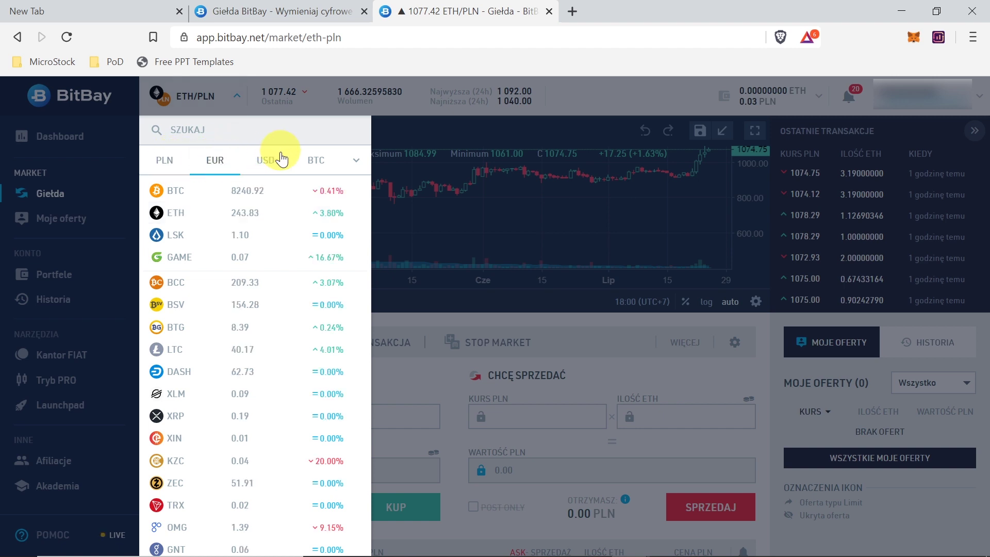
pyautogui.click(267, 160)
pyautogui.click(316, 161)
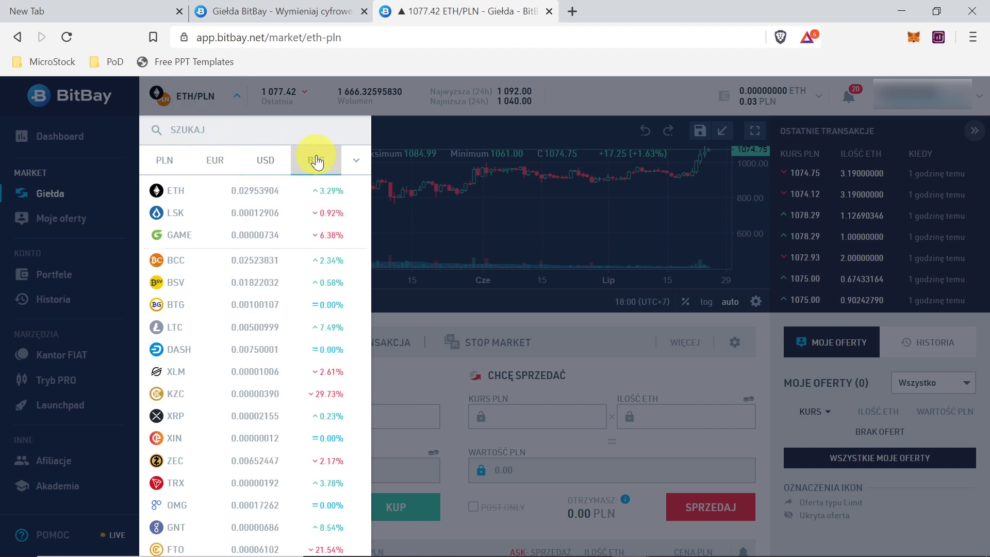
pyautogui.click(164, 164)
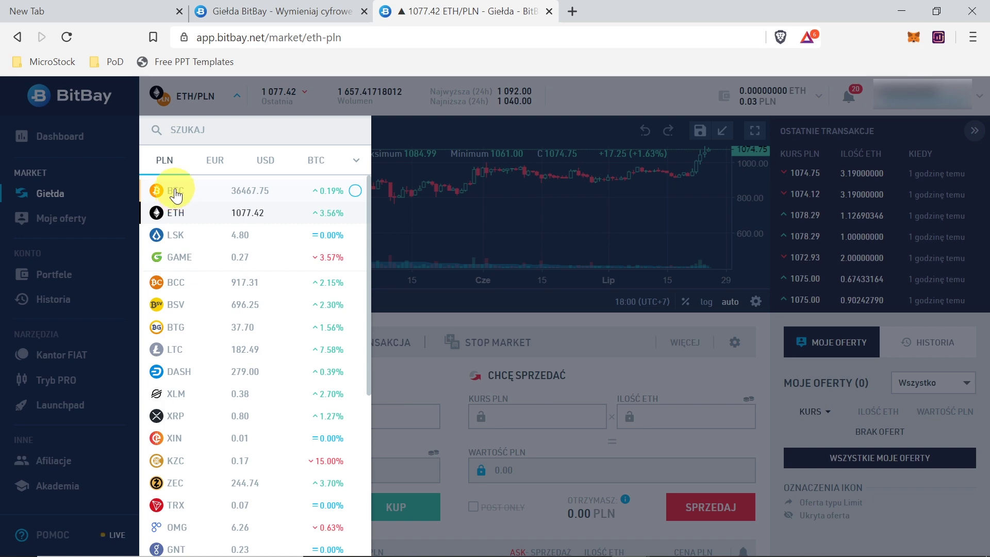
pyautogui.click(176, 193)
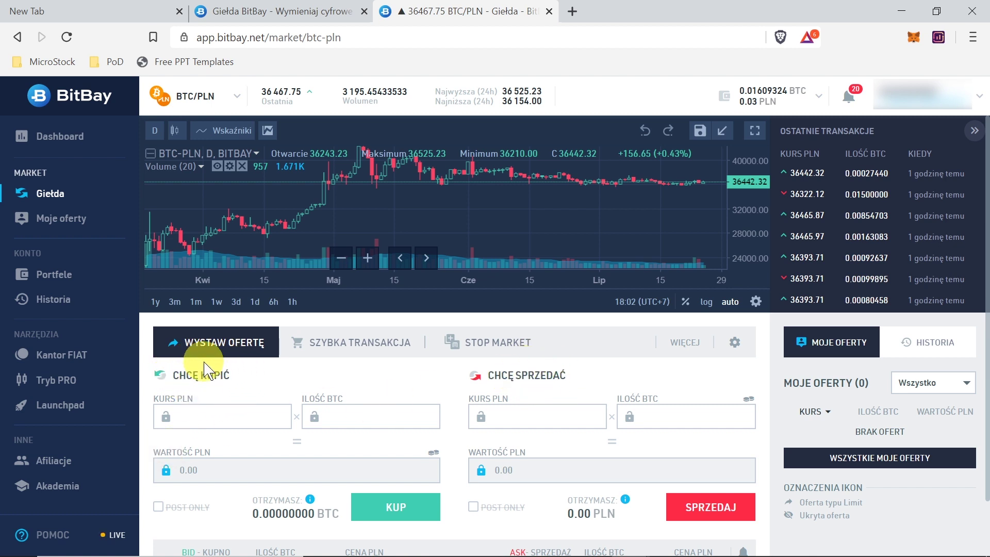
# Open the PLN rate (Kurs PLN) of the BTC buy offer for editing.
pyautogui.click(201, 415)
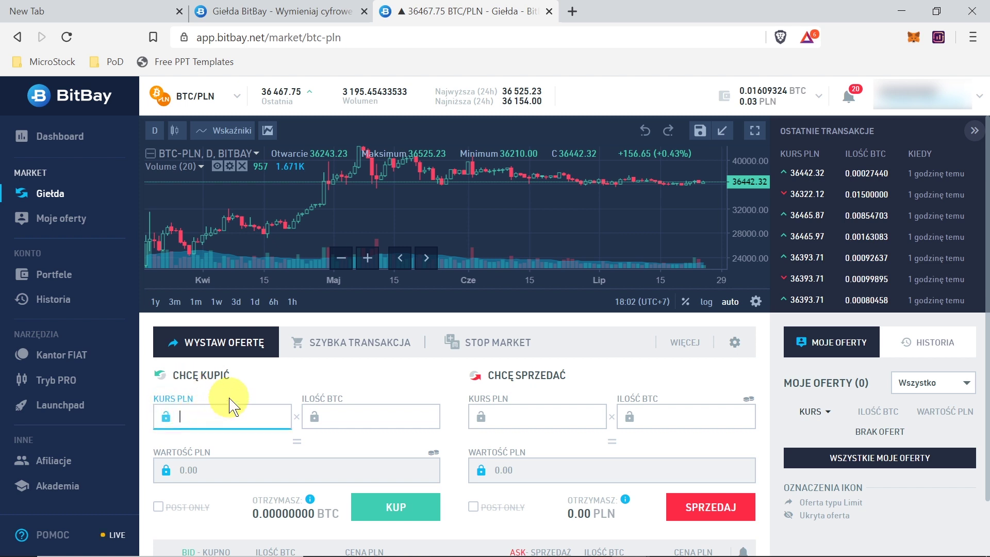